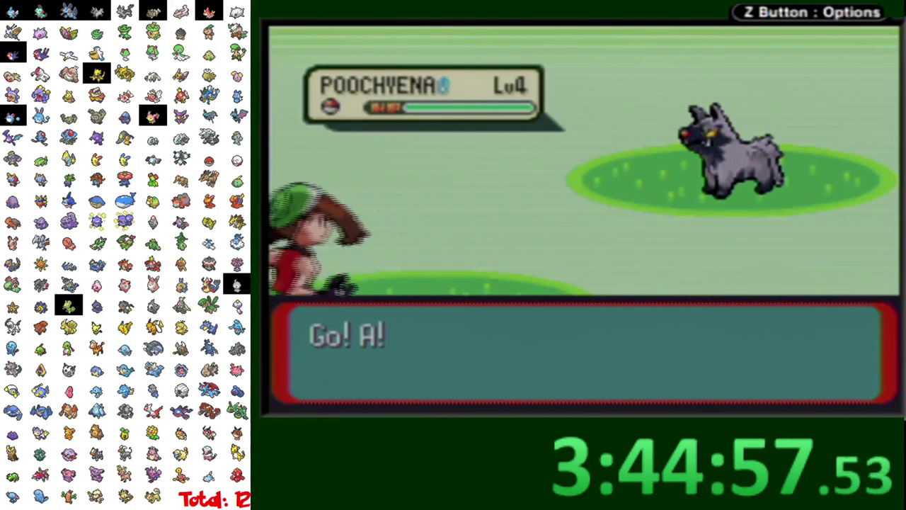
- Run from the wild Poochyena, then walk the tall grass into a second Poochyena encounter
key("Down")
key("Right")
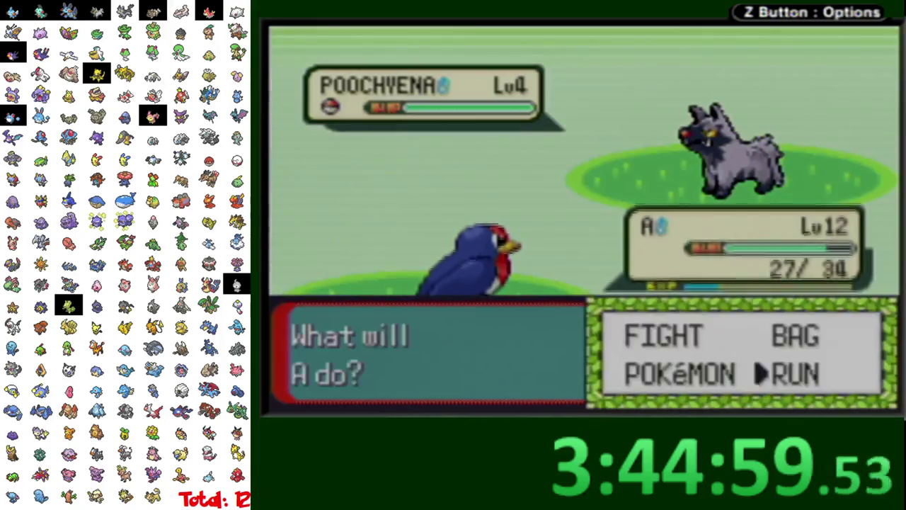
key("x")
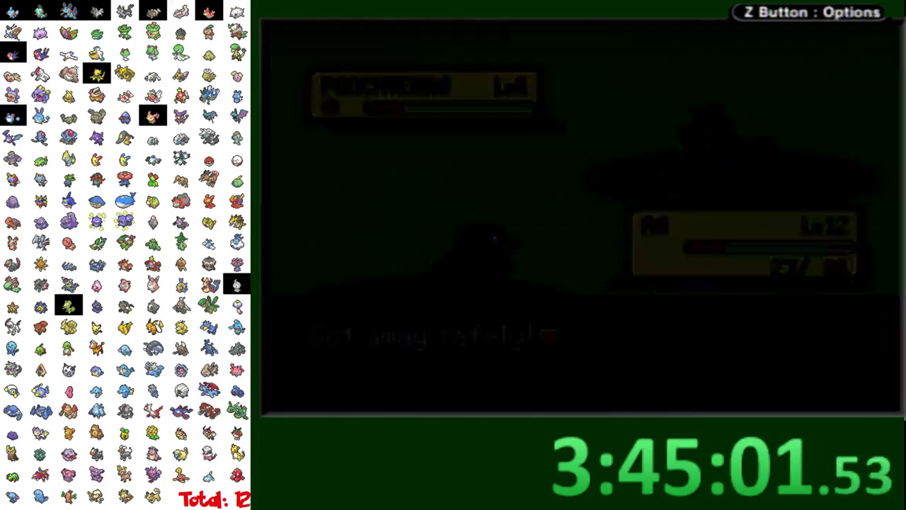
key("Left")
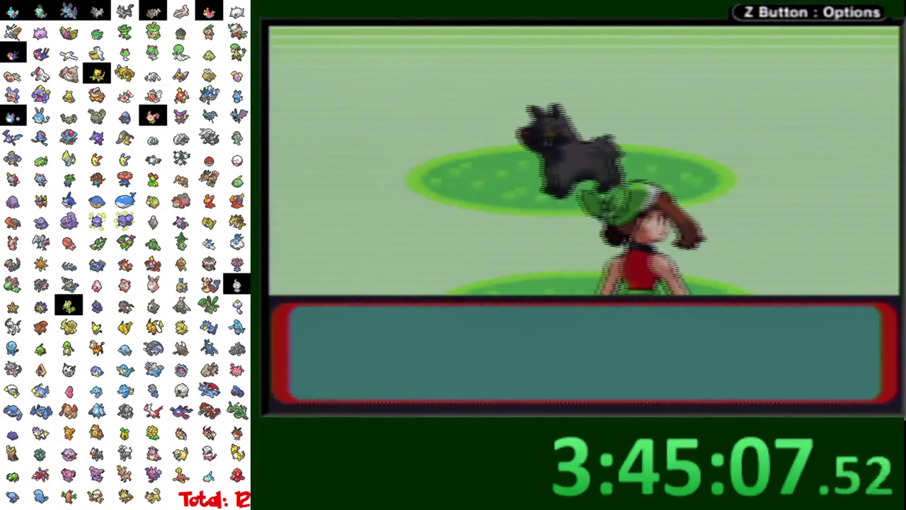
key("x")
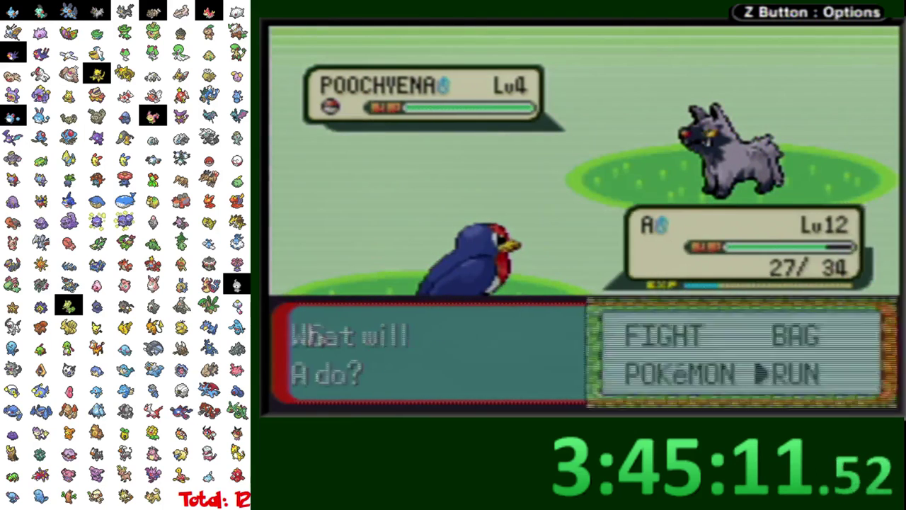
- Flee the second Poochyena and roam the grass until a wild level 3 Seedot appears
key("x")
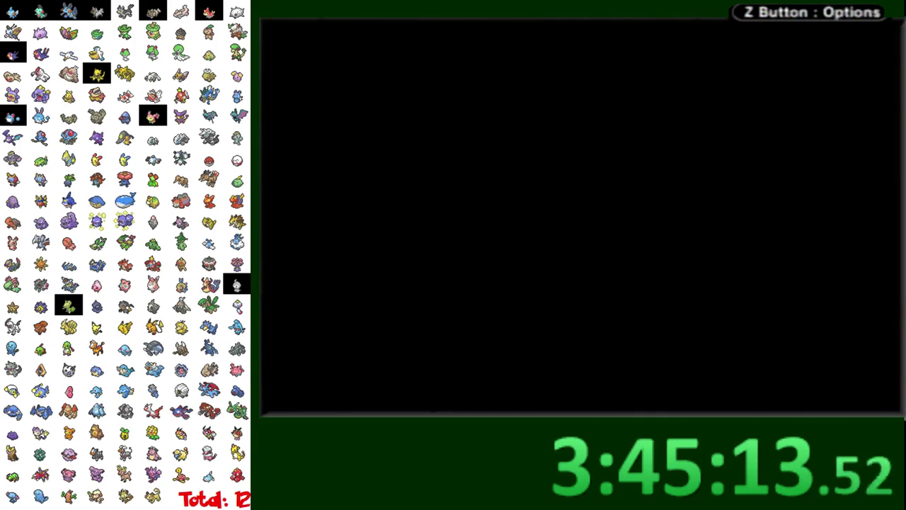
key("Left")
key("Left")
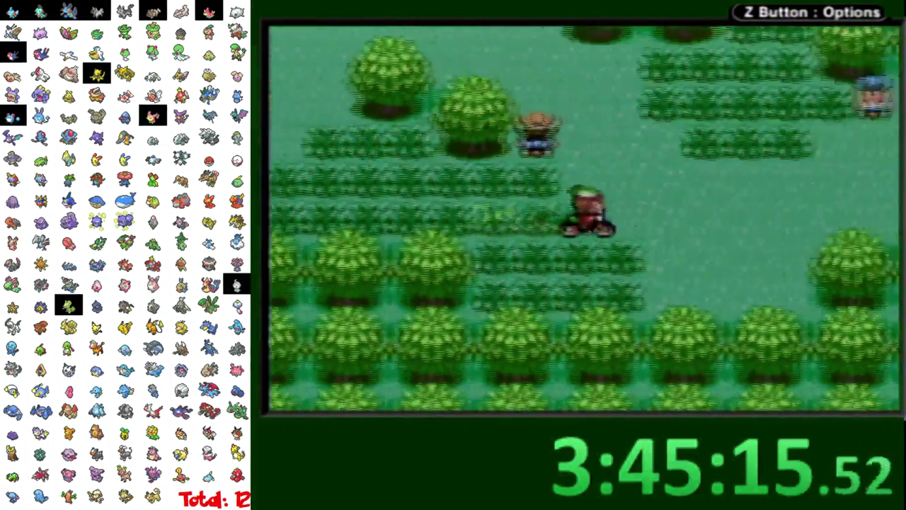
key("Right")
key("Right")
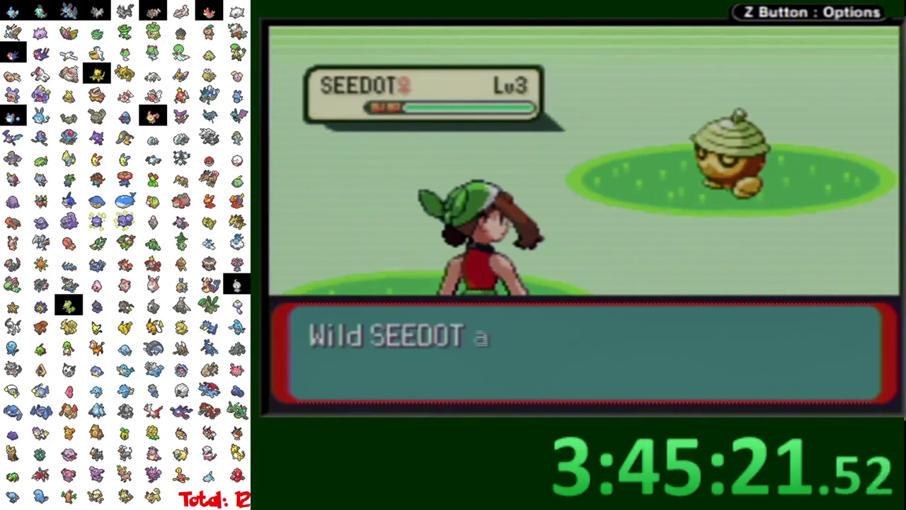
key("x")
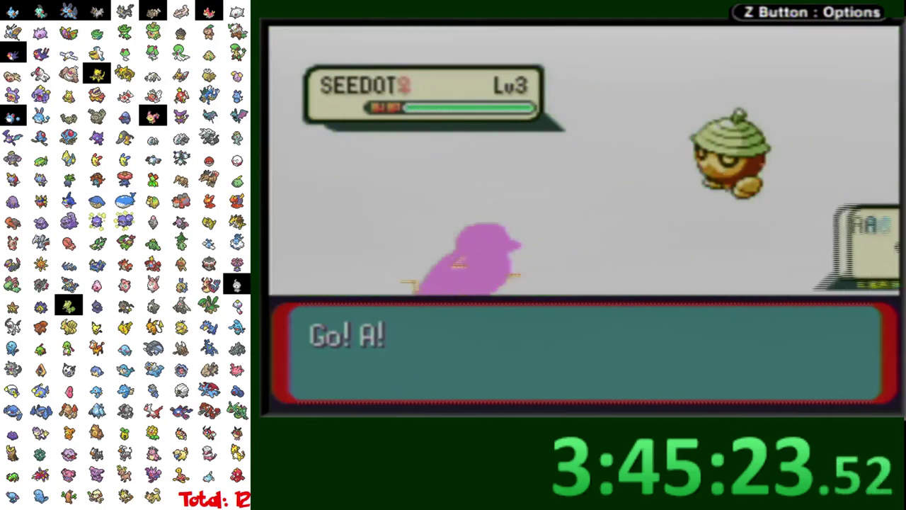
- Switch the bird out for the level 7 Poochyena A
key("Down")
key("x")
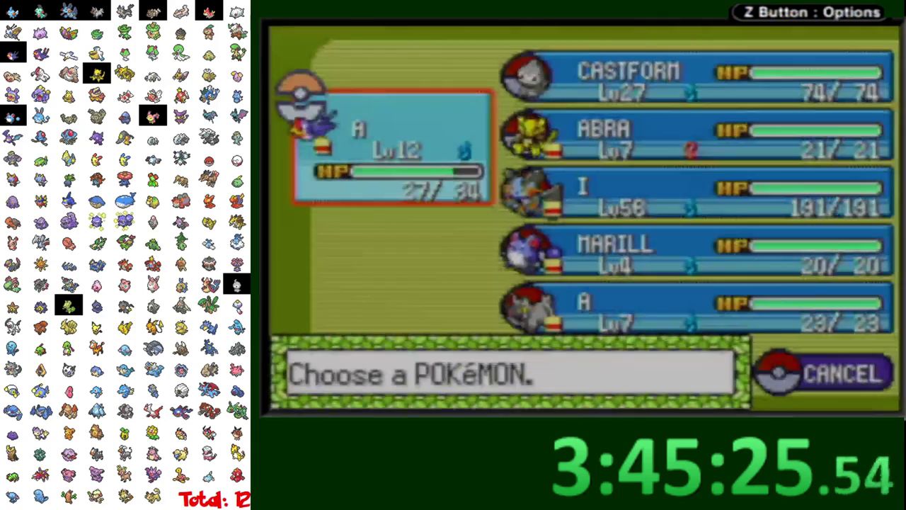
key("Down")
key("Down")
key("Down")
key("Down")
key("Down")
key("x")
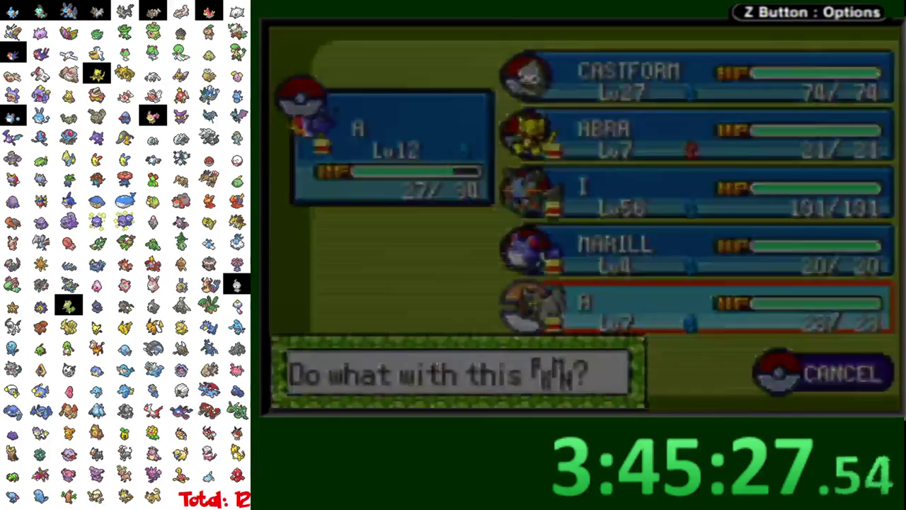
key("x")
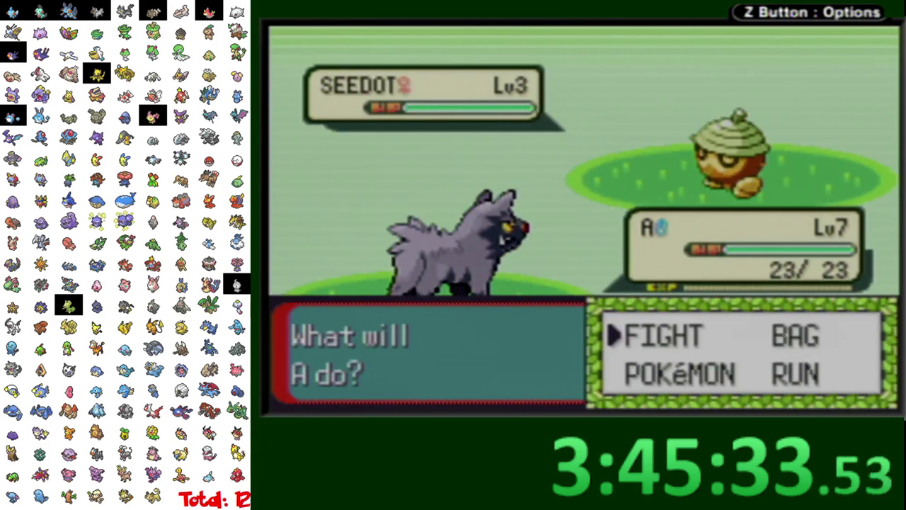
- Check A's Howl move, then switch Marill into the battle
key("x")
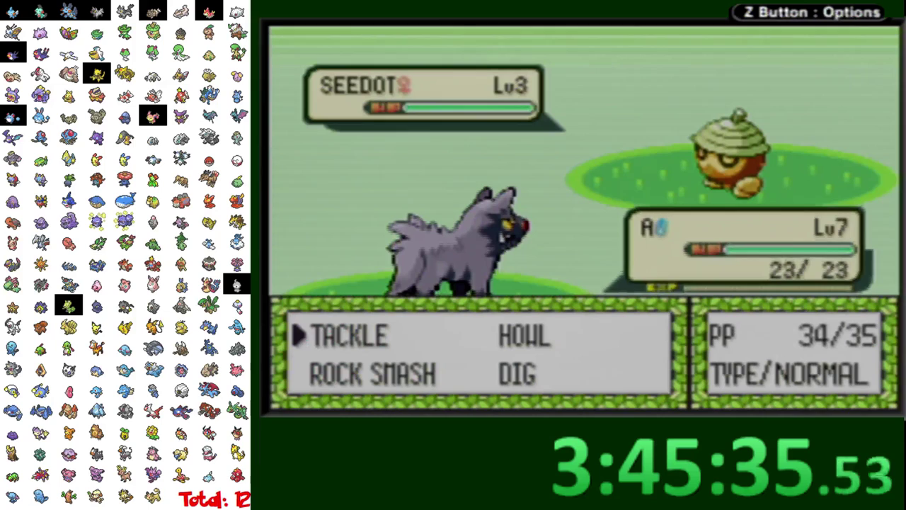
key("Right")
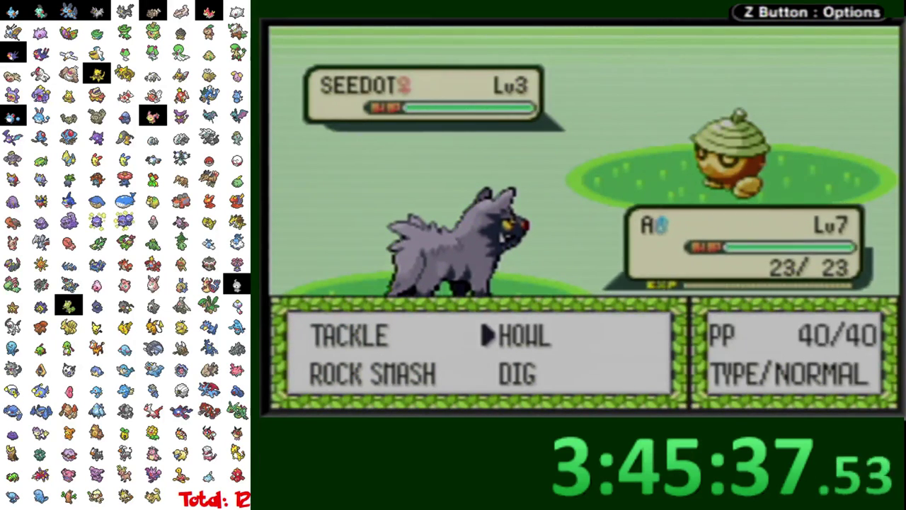
key("z")
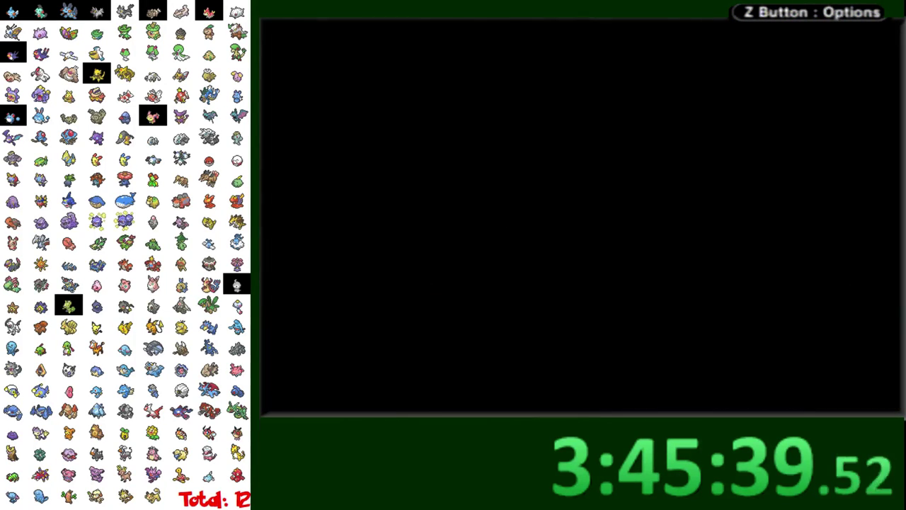
key("Down")
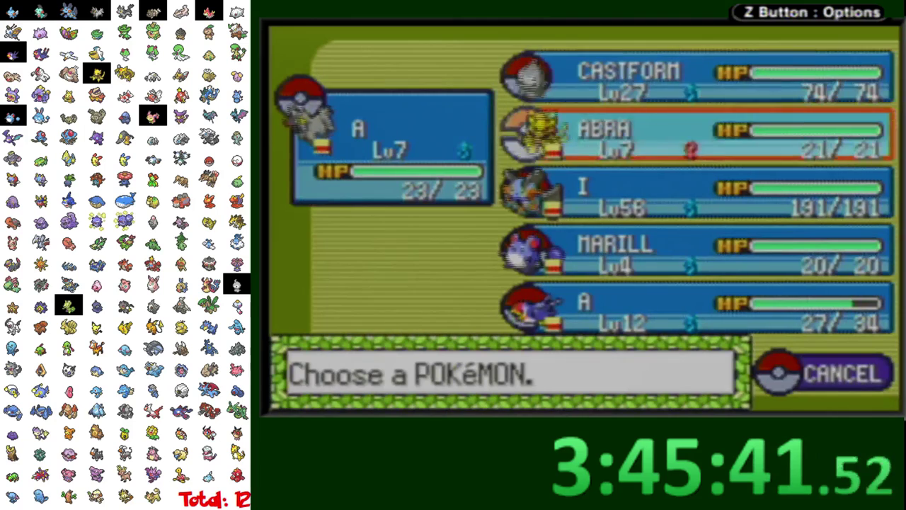
key("Down")
key("Down")
key("Down")
key("x")
key("x")
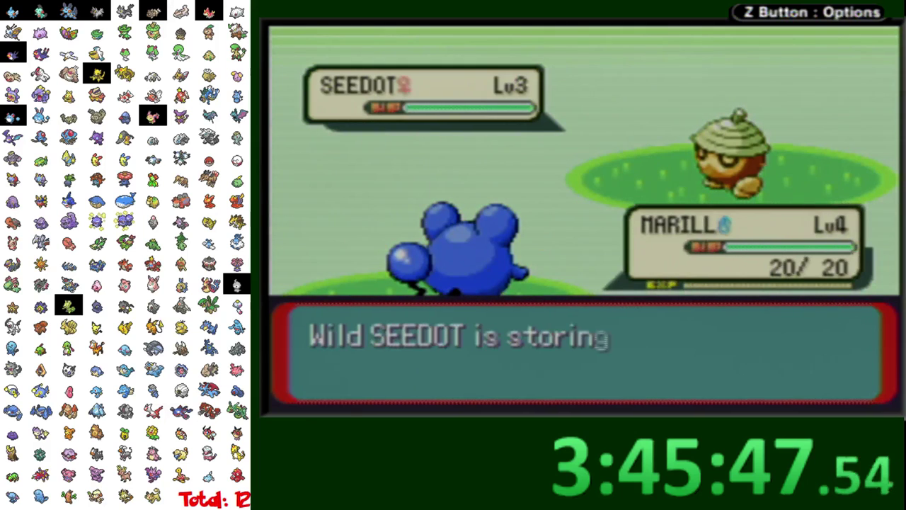
- Swap Marill back out for the level 7 A
key("Down")
key("x")
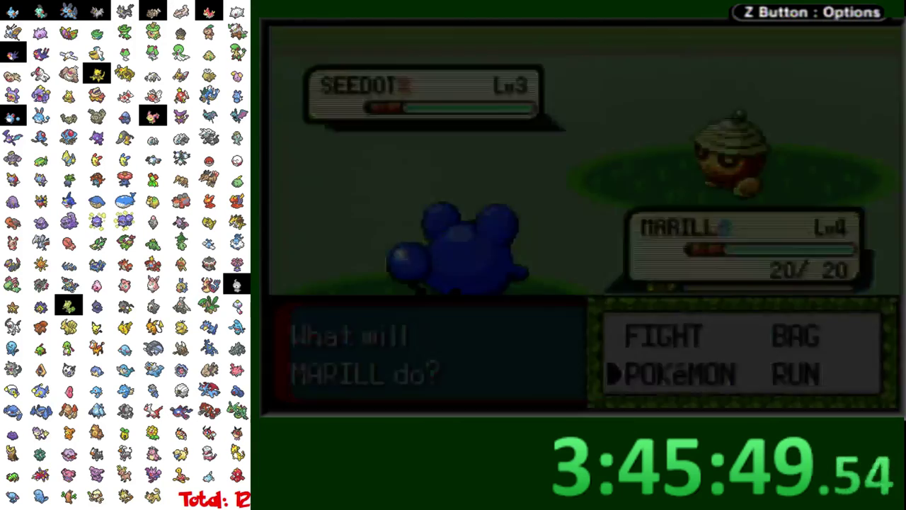
key("Down")
key("Down")
key("Down")
key("x")
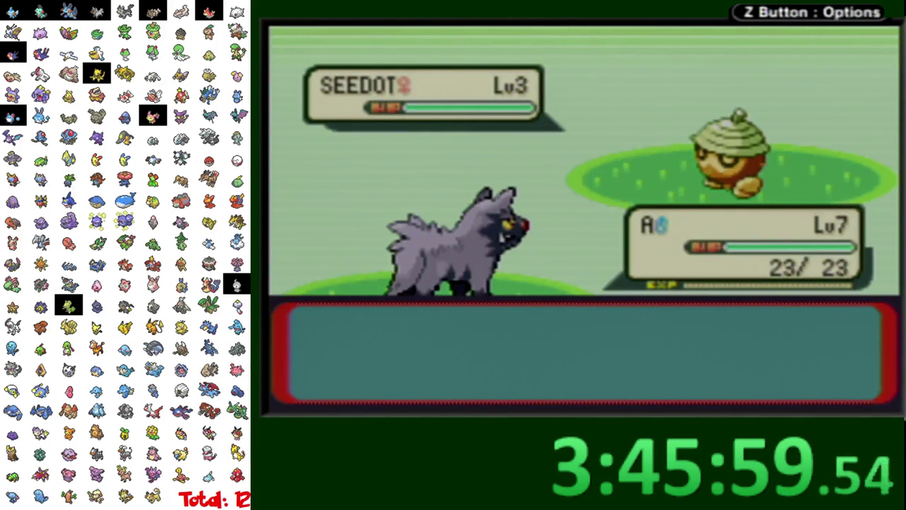
- Hit Seedot with Rock Smash twice, dropping it to red HP despite its Bide
key("x")
key("Down")
key("x")
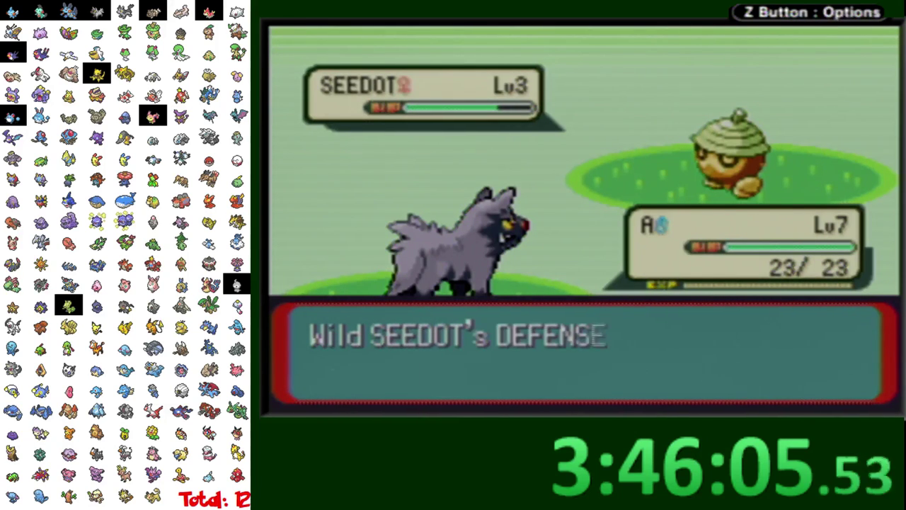
key("x")
key("x")
key("x")
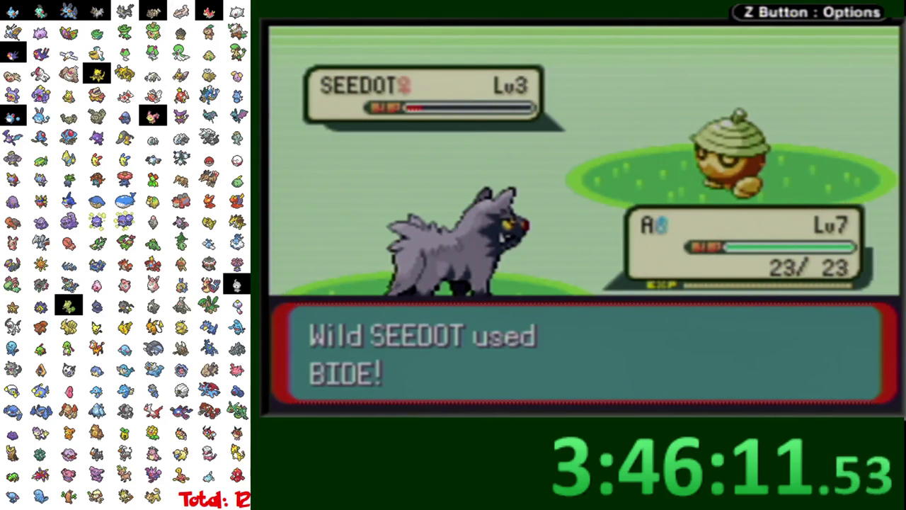
key("x")
- Throw a Poké Ball from the bag and catch Seedot
key("Right")
key("x")
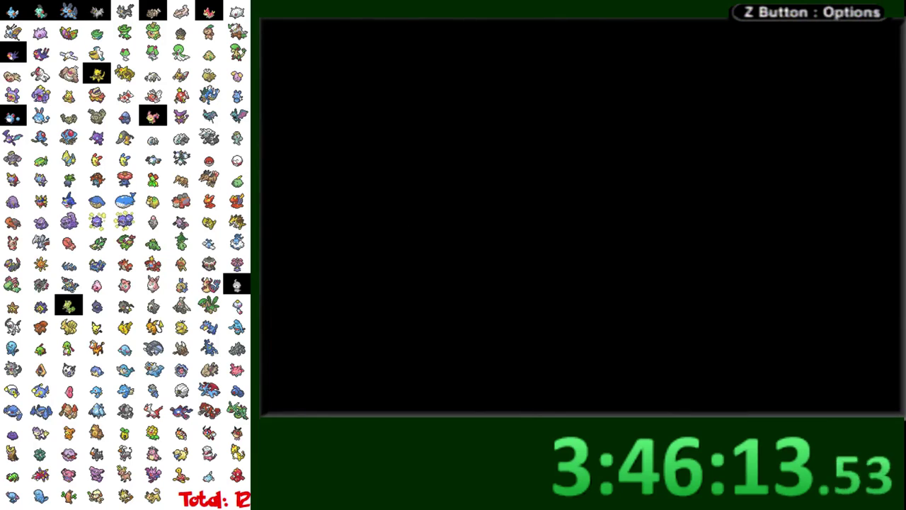
key("x")
key("x")
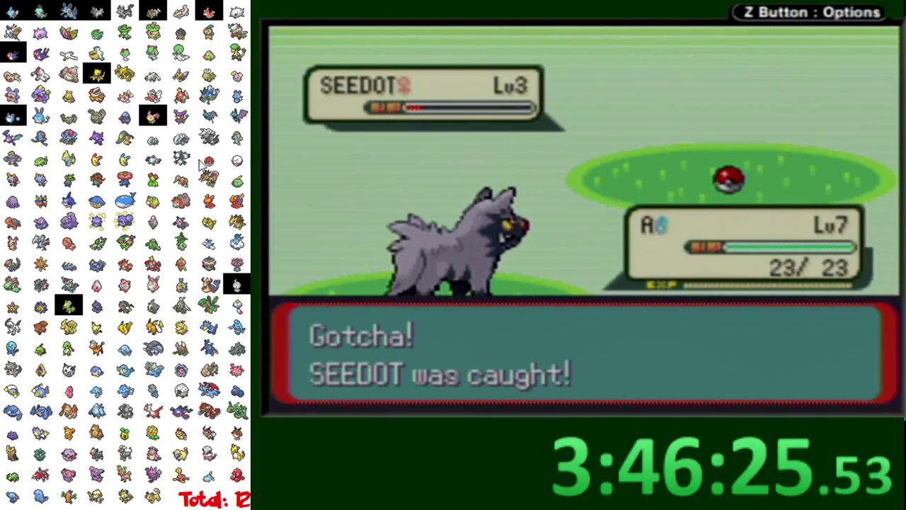
- Mark Seedot caught on the tracker, decline a nickname, and send it to BOX1
left_click(182, 34)
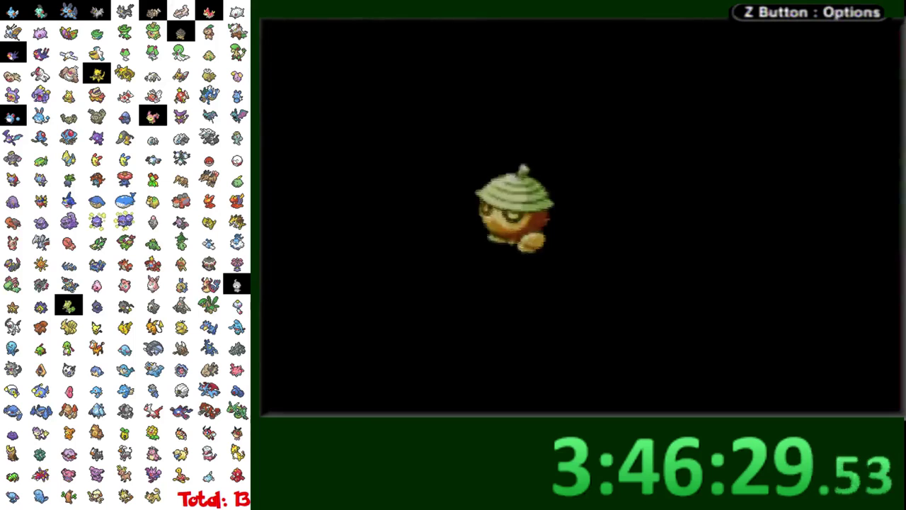
key("x")
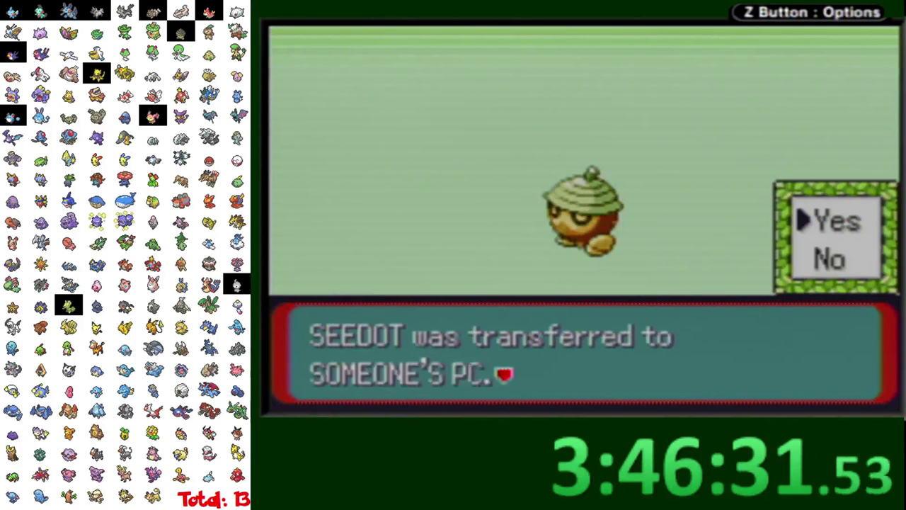
key("x")
key("x")
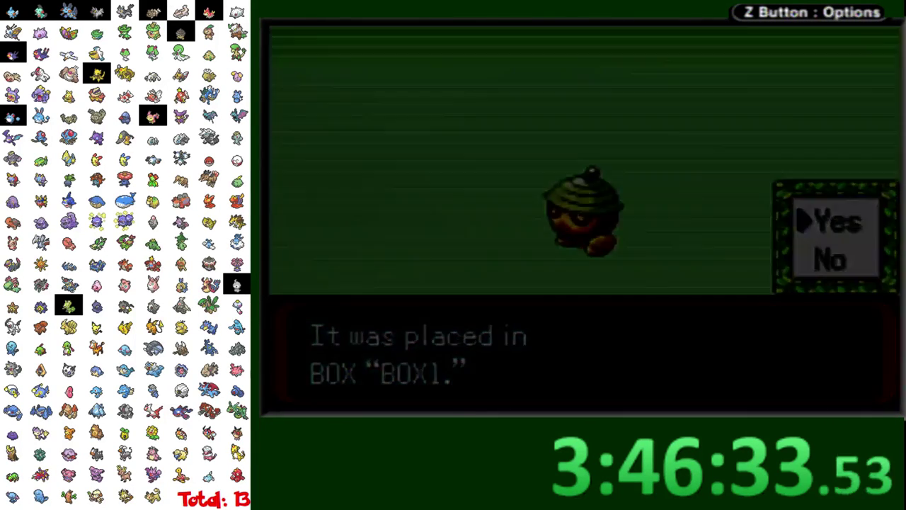